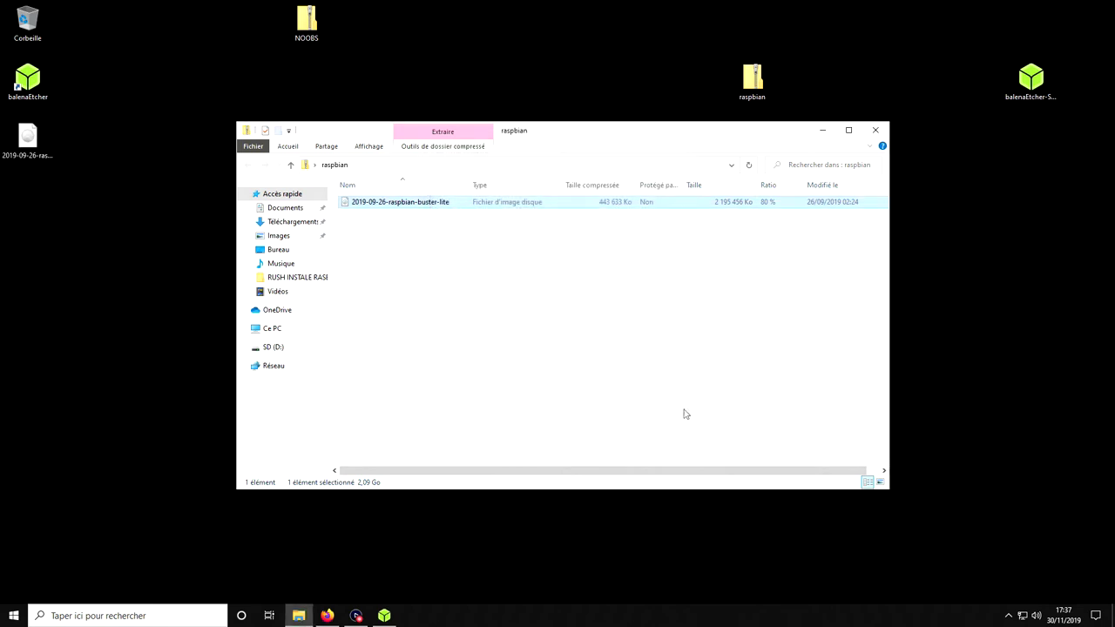
Place the extracted image beside the raspbian archive on the desktop and load 2019-09-26-raspbian-buster-lite as the image to flash.
left_click(878, 132)
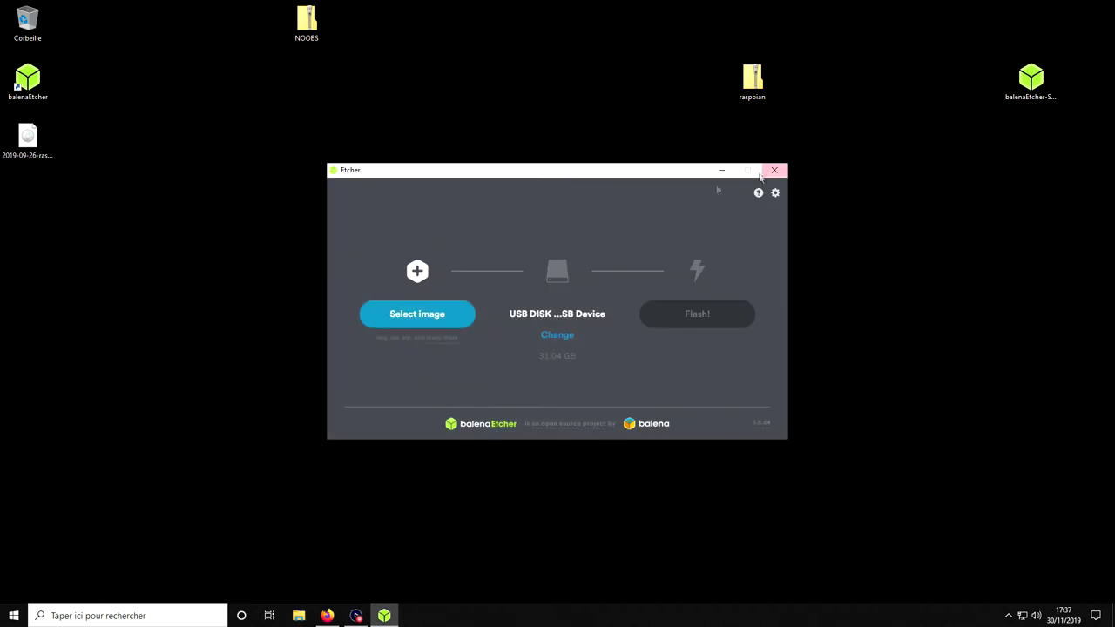
left_click_drag(33, 147, 504, 66)
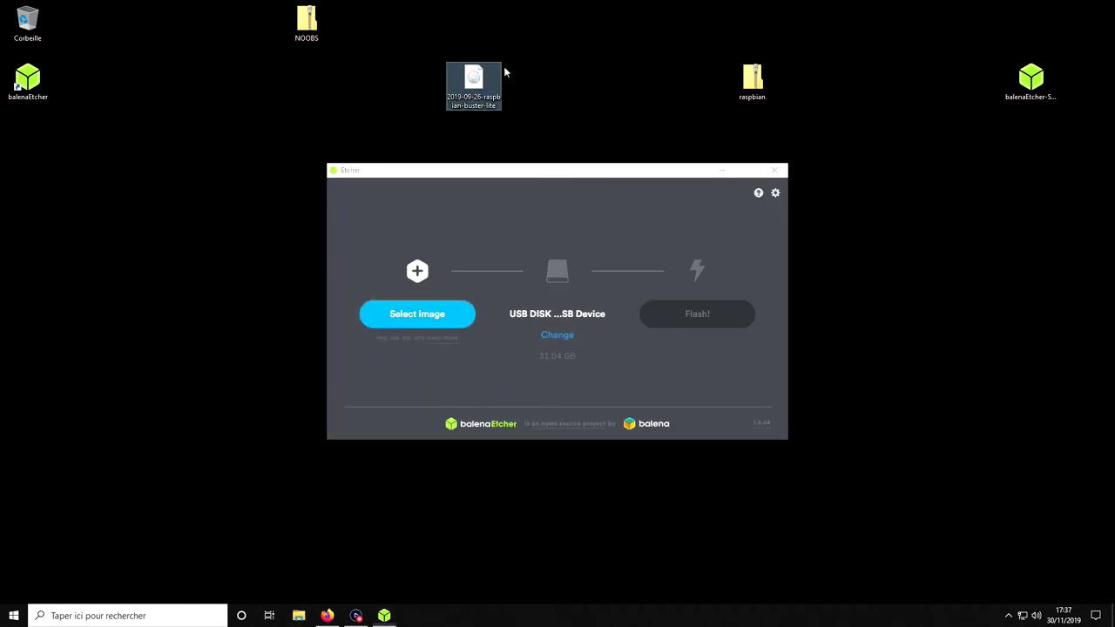
left_click(427, 316)
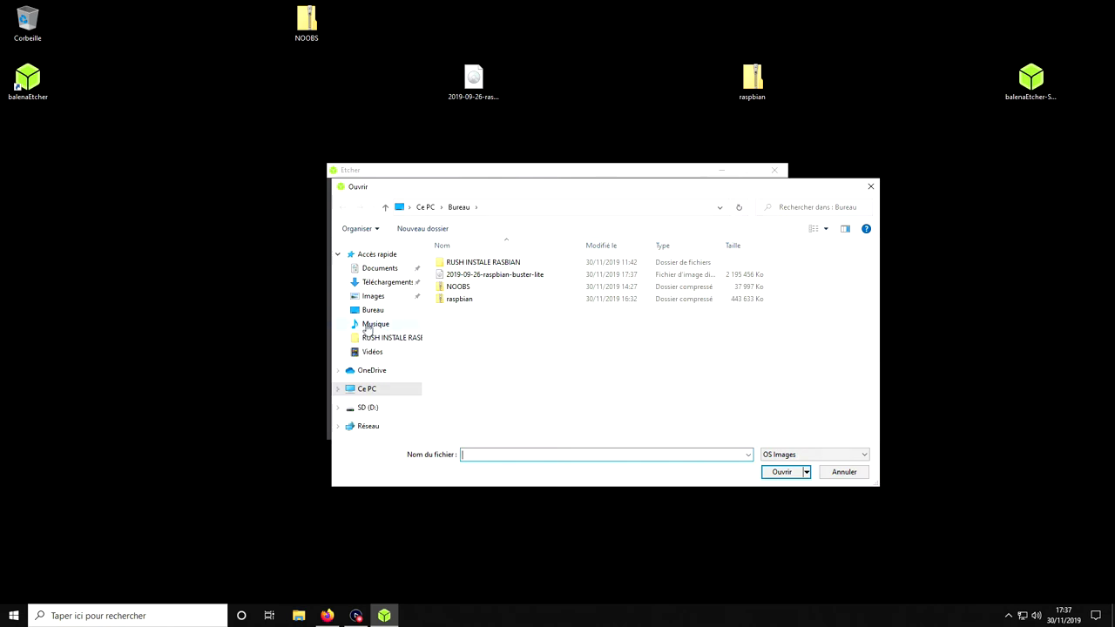
left_click(372, 312)
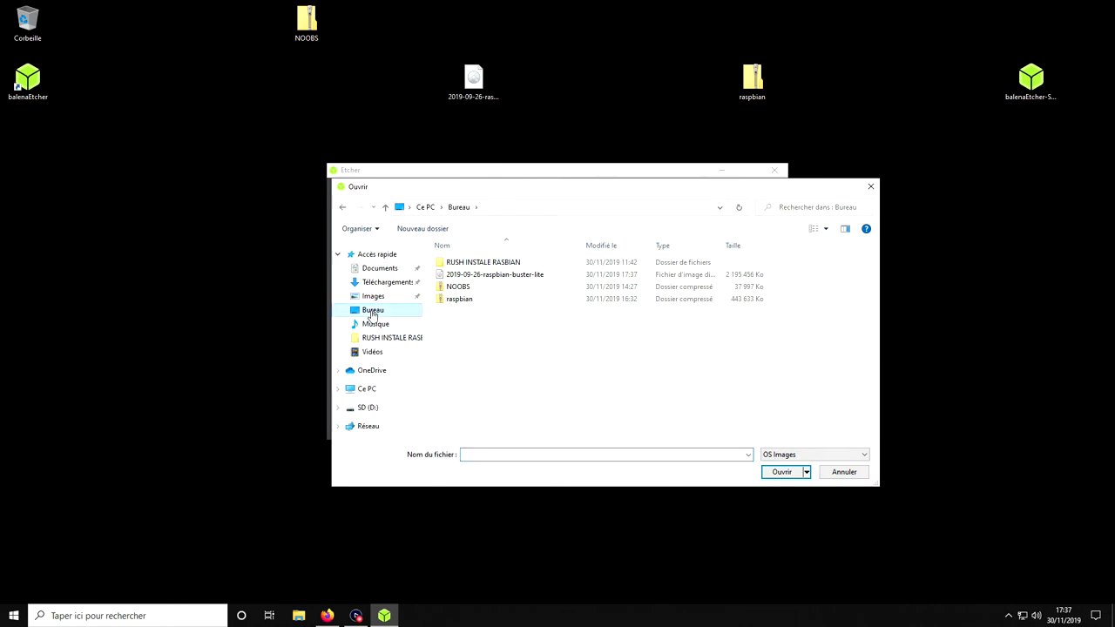
left_click(470, 276)
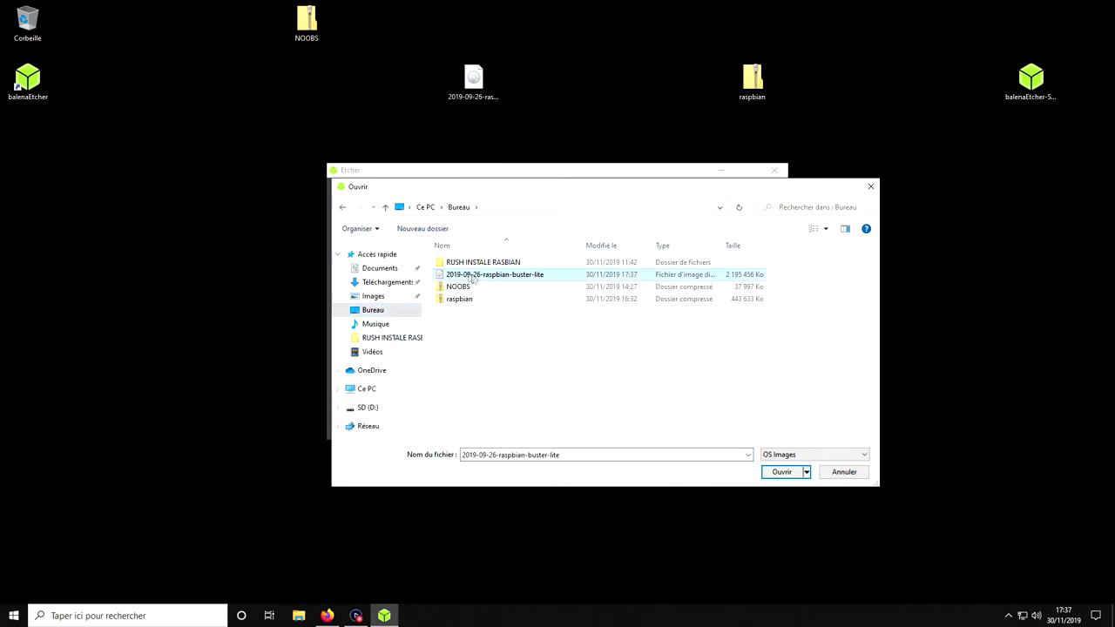
left_click(782, 471)
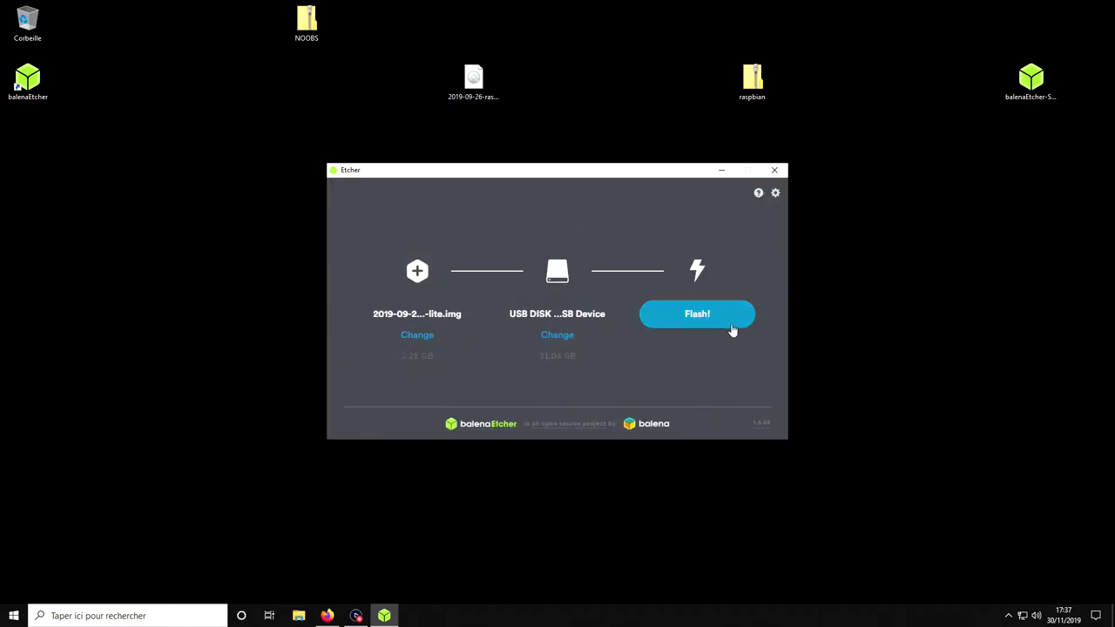
Flash the Raspbian image to the USB disk, authorising the system changes, and close Etcher.
left_click(696, 317)
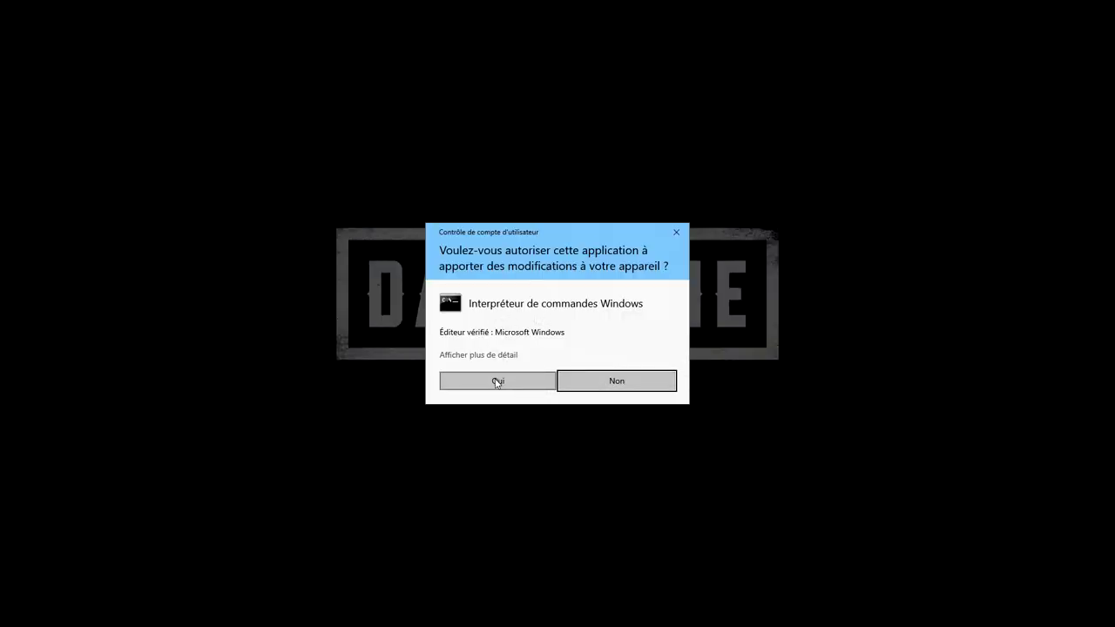
left_click(498, 382)
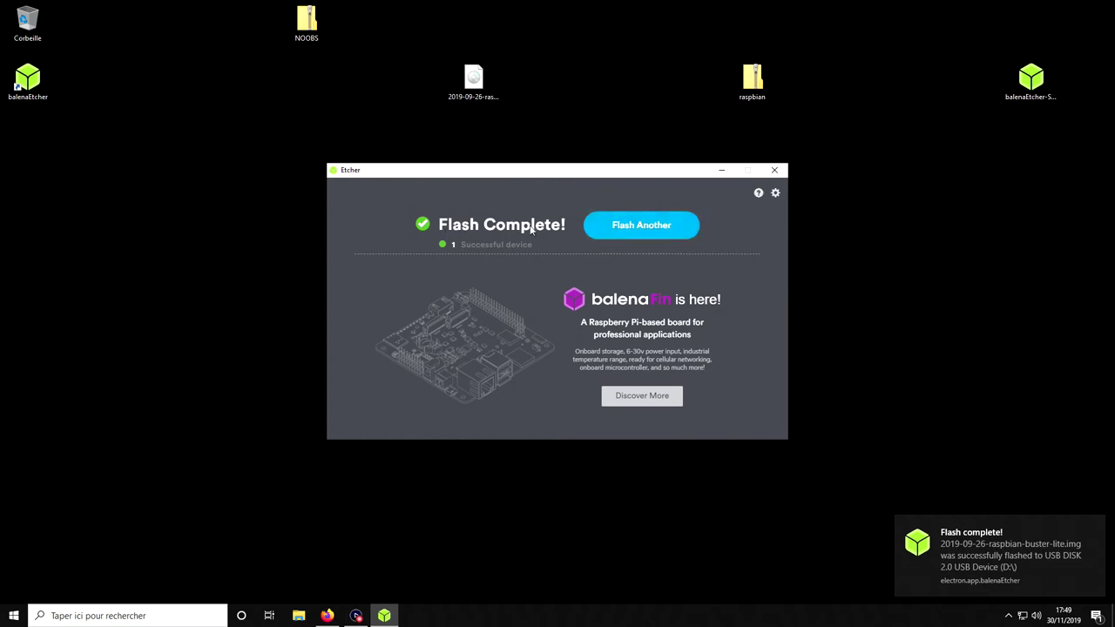
left_click(781, 175)
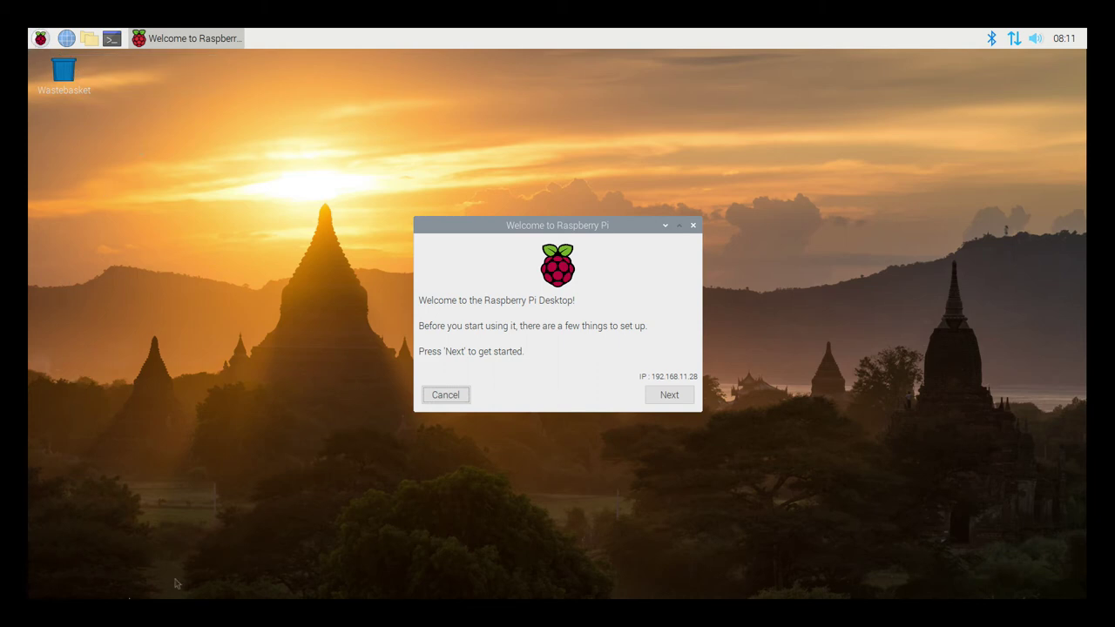
Start the Raspberry Pi setup wizard and set the country to France.
left_click(667, 395)
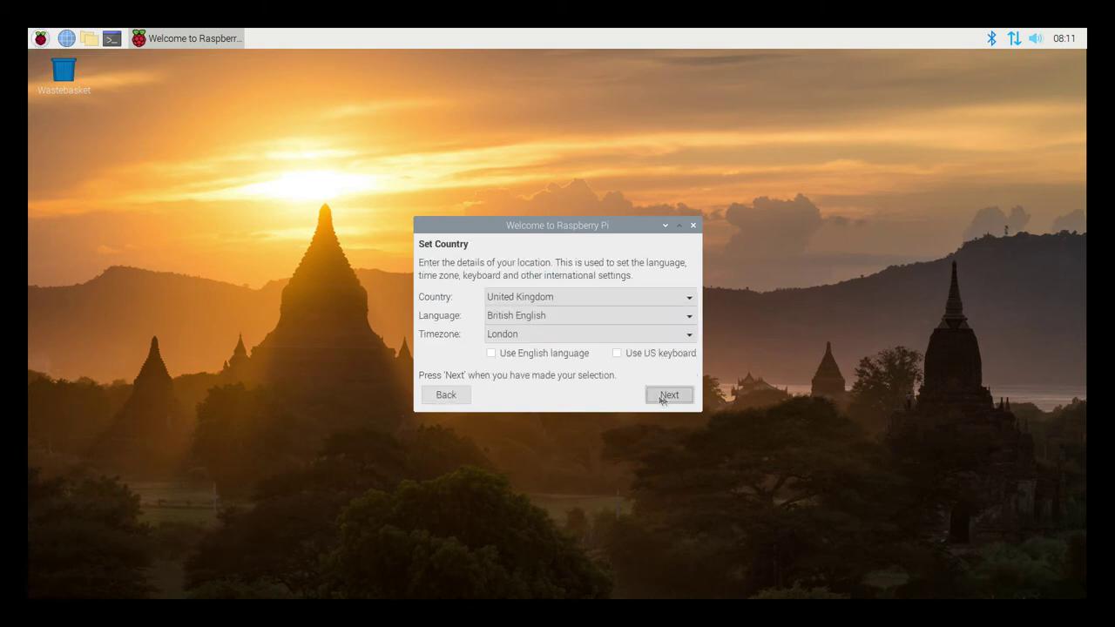
left_click(557, 297)
scroll(526, 199, "down", 2)
scroll(526, 196, "up", 8)
scroll(547, 148, "up", 5)
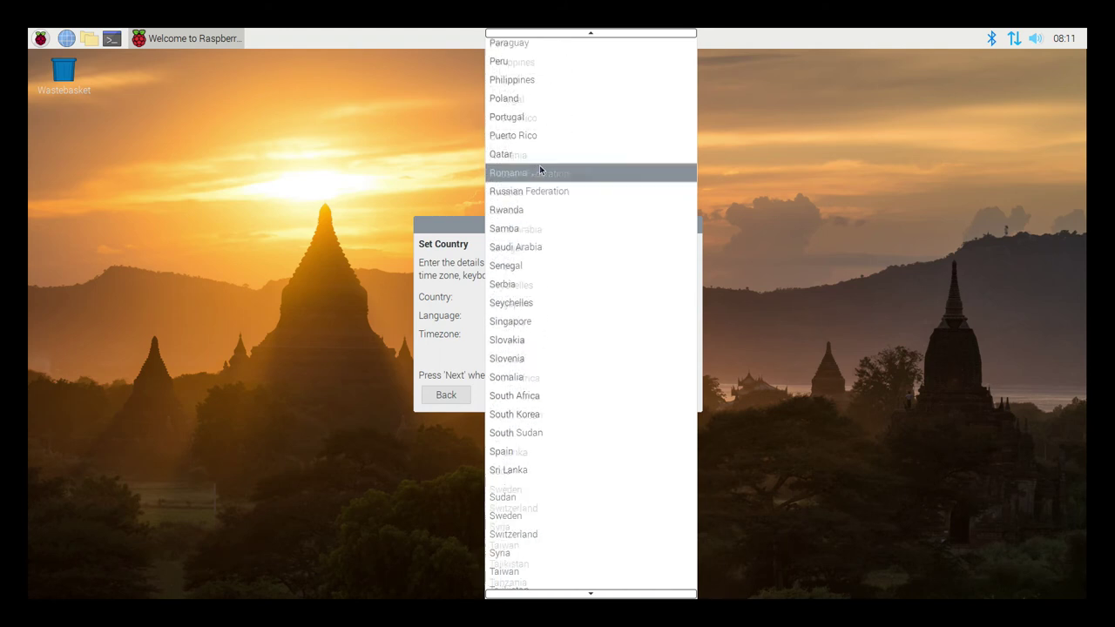
scroll(540, 167, "up", 5)
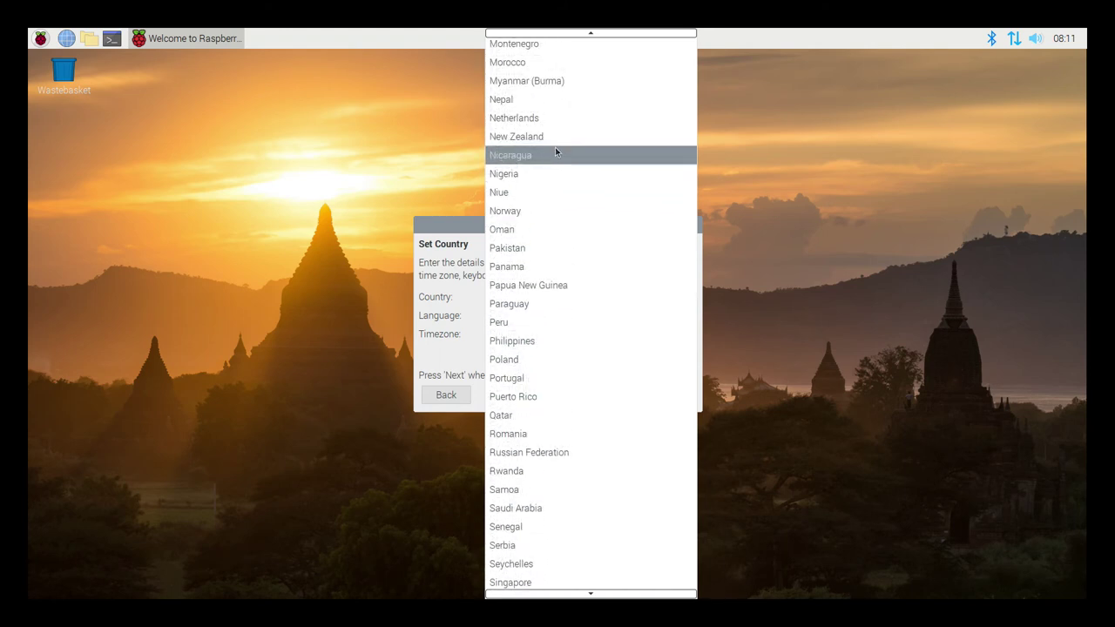
left_click(555, 154)
left_click(552, 297)
scroll(552, 297, "up", 4)
scroll(560, 78, "up", 2)
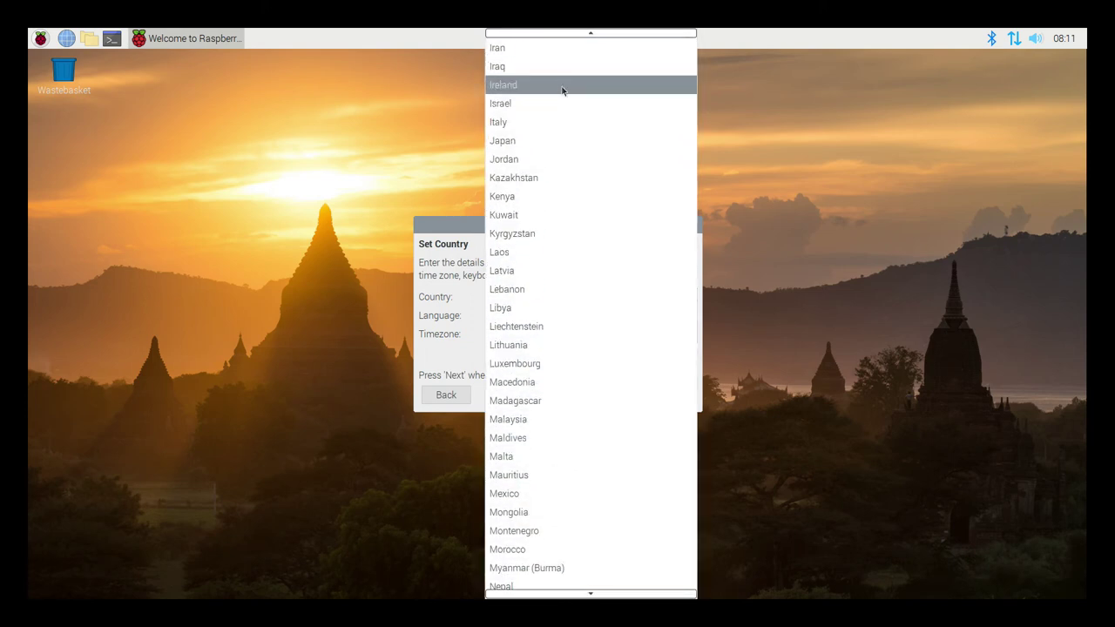
scroll(546, 76, "up", 4)
scroll(534, 154, "up", 3)
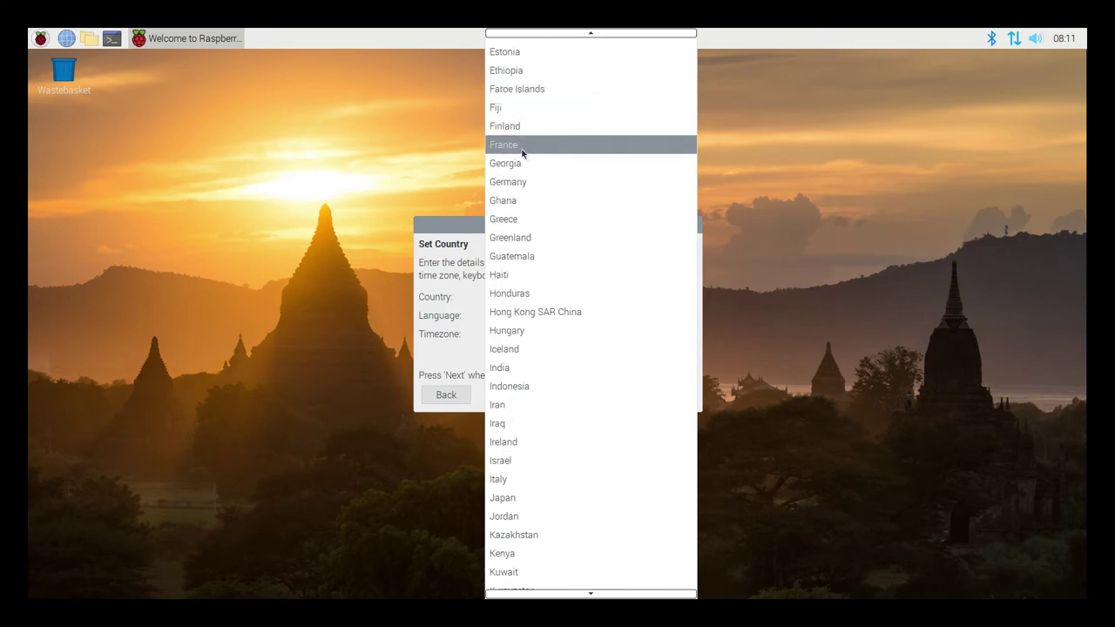
left_click(522, 152)
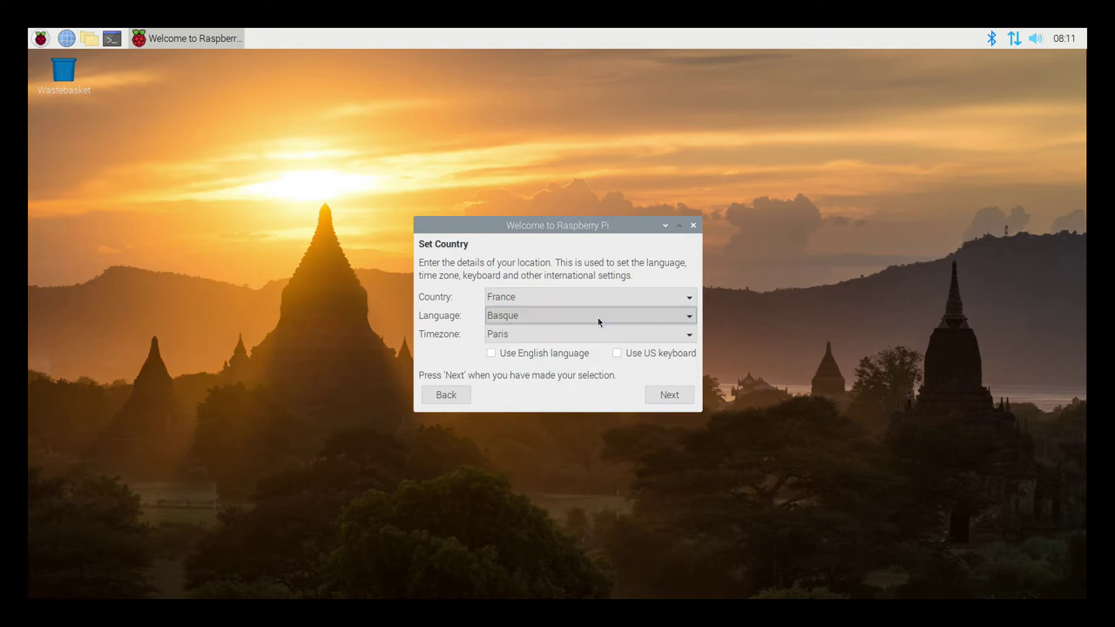
Set the language to French and apply the location settings.
left_click(645, 317)
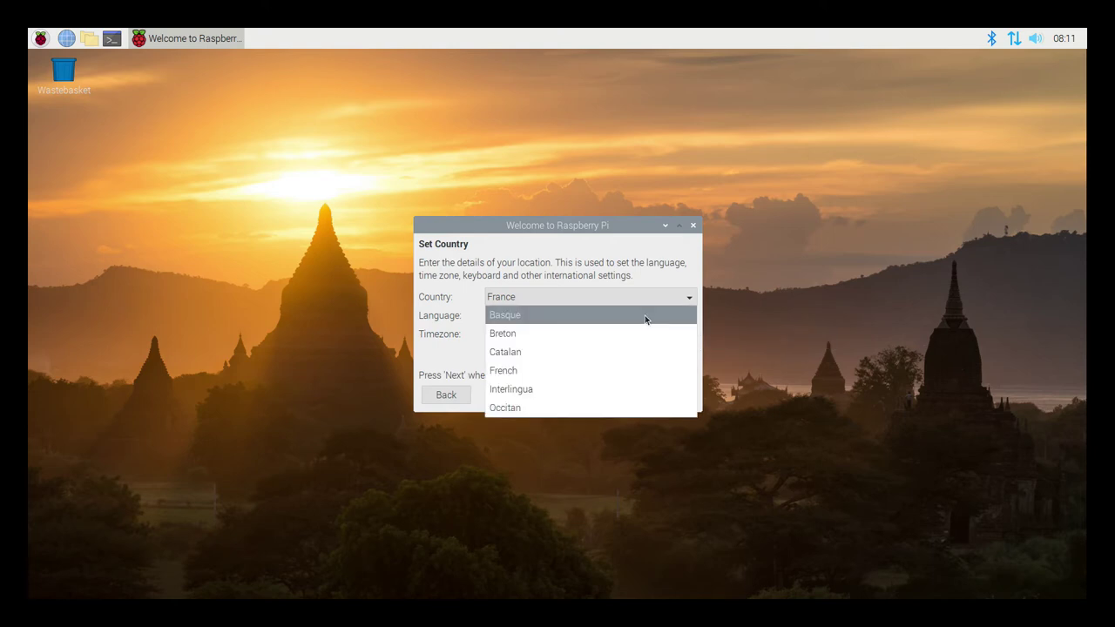
left_click(514, 372)
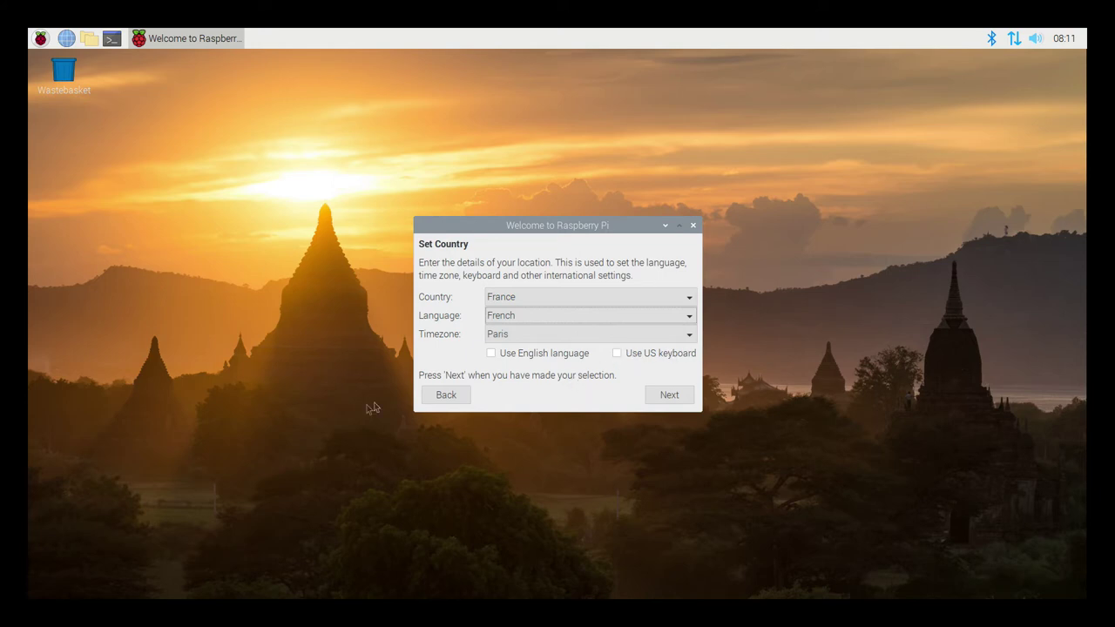
left_click(676, 398)
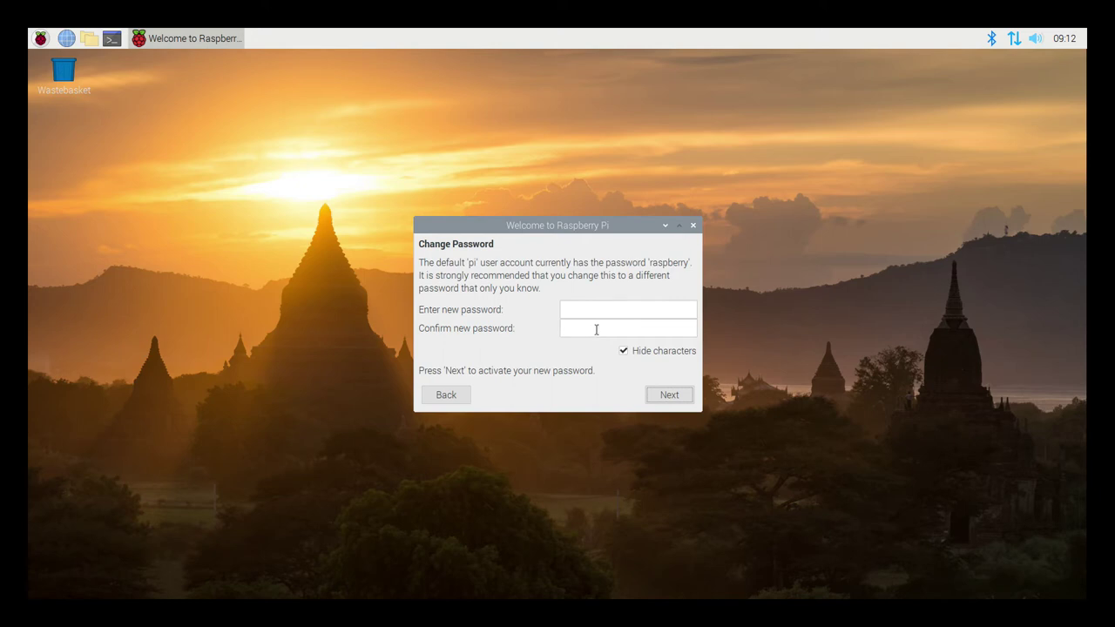
Enter and confirm a new password for the default user account in the setup wizard.
left_click(571, 310)
key("Tab")
left_click(668, 397)
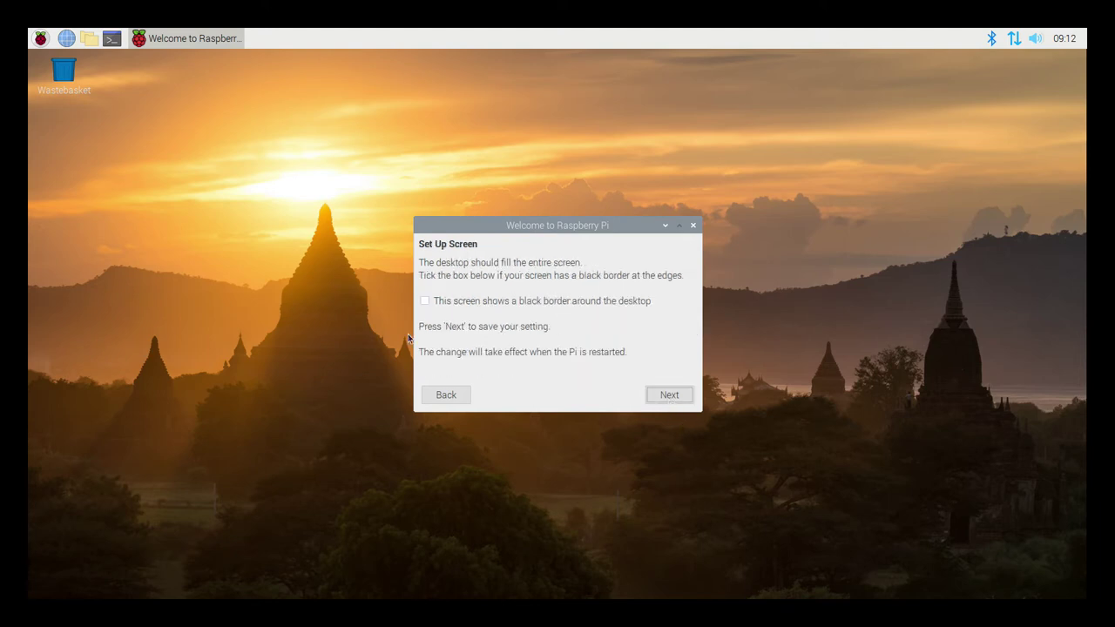
Accept the screen setup without the black border option and skip the WiFi network selection.
mouse_move(424, 308)
left_click(680, 401)
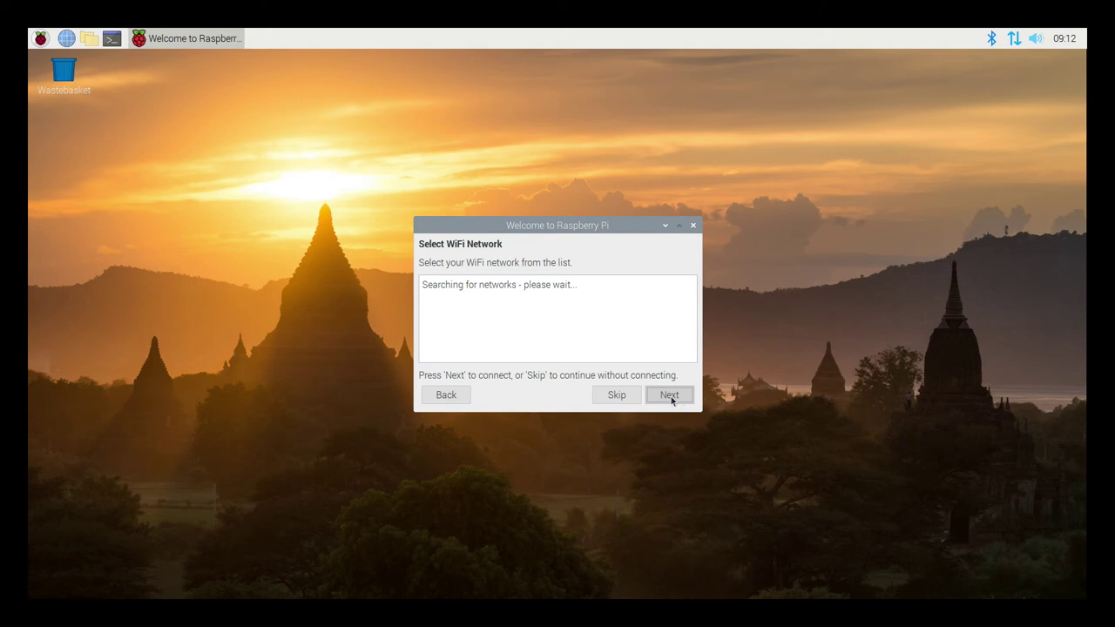
left_click(618, 394)
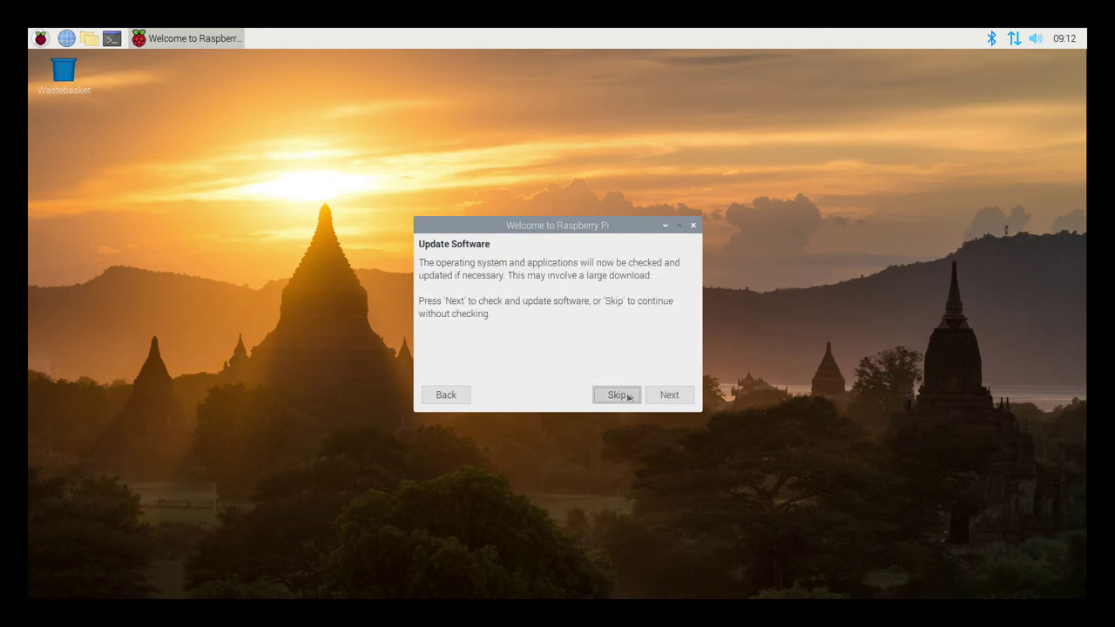
Check and update the operating system and applications, and restart the Raspberry Pi to finish the setup.
left_click(670, 397)
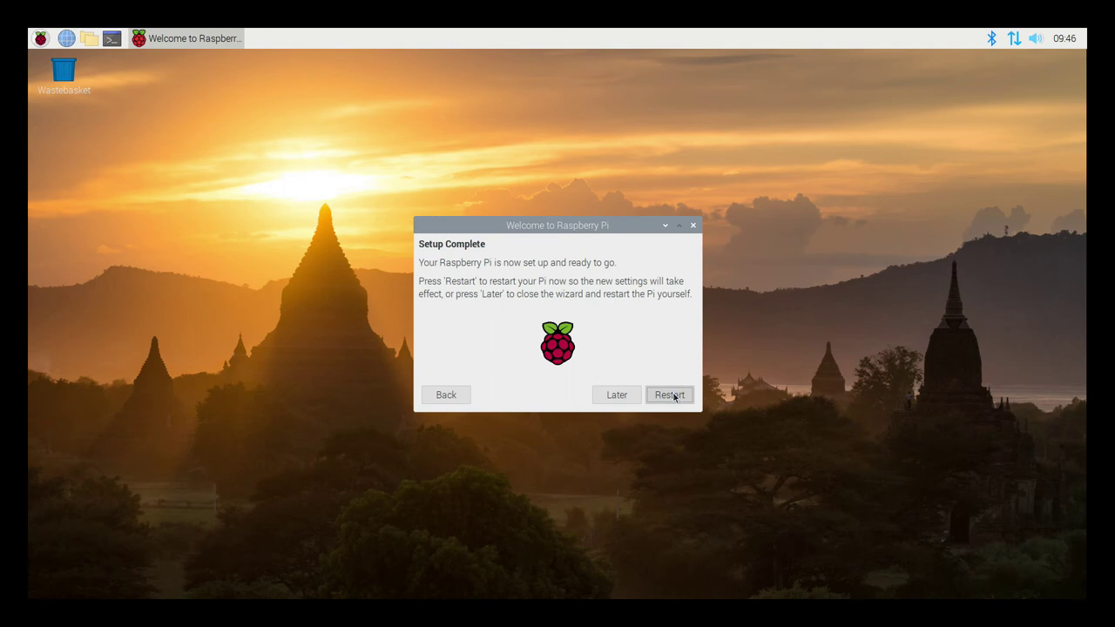
left_click(670, 395)
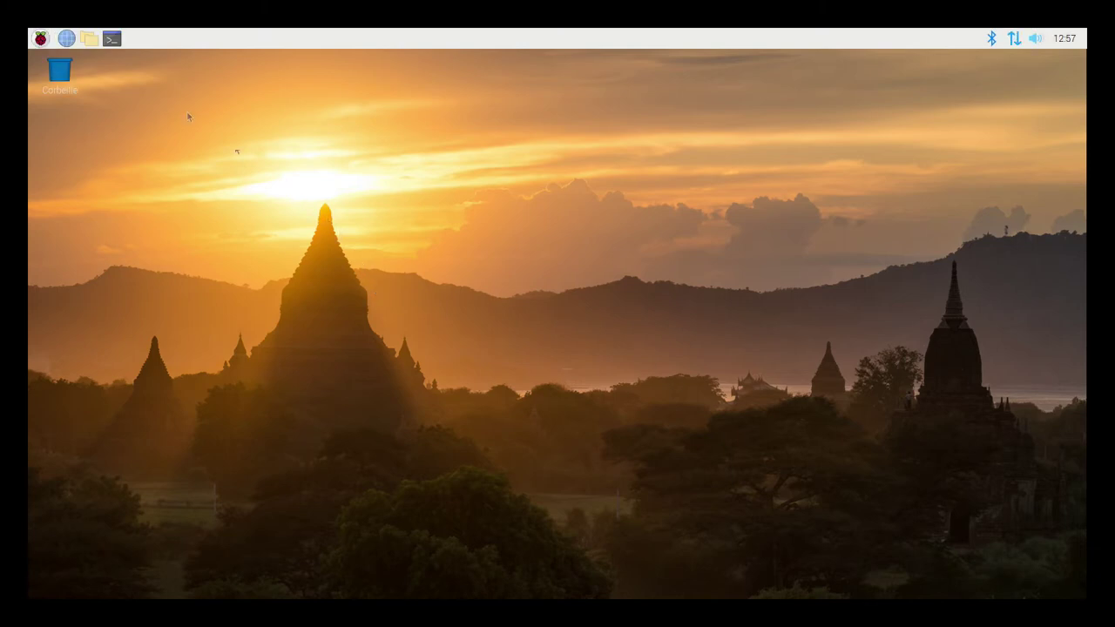
Open a terminal and launch the configuration tool with sudo raspi-config.
left_click(112, 40)
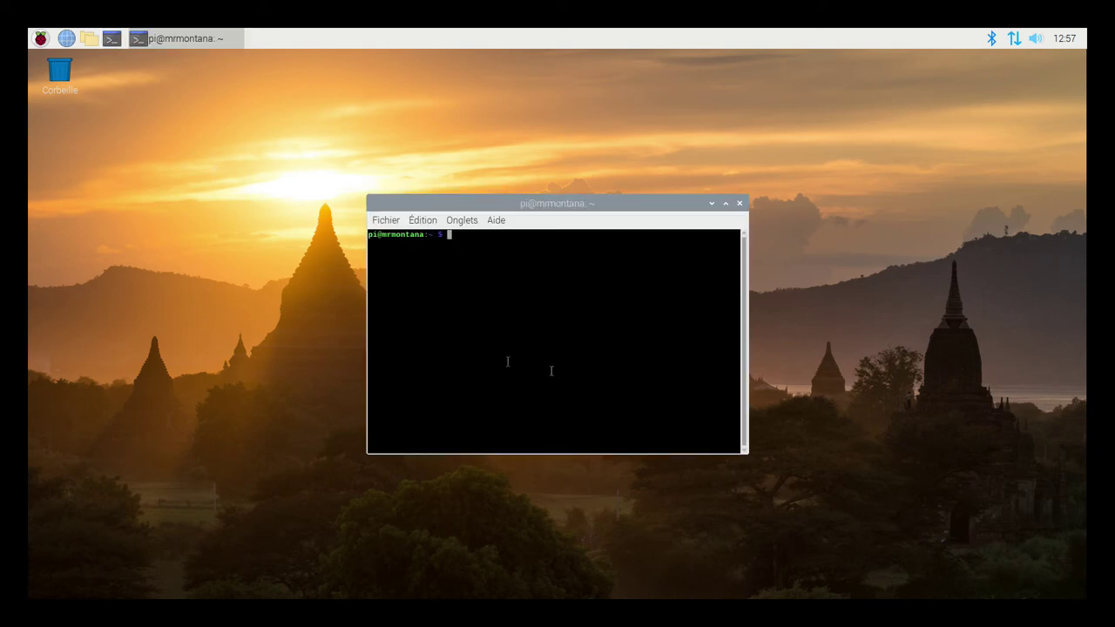
type("sudo raspi")
type("-config")
key("Return")
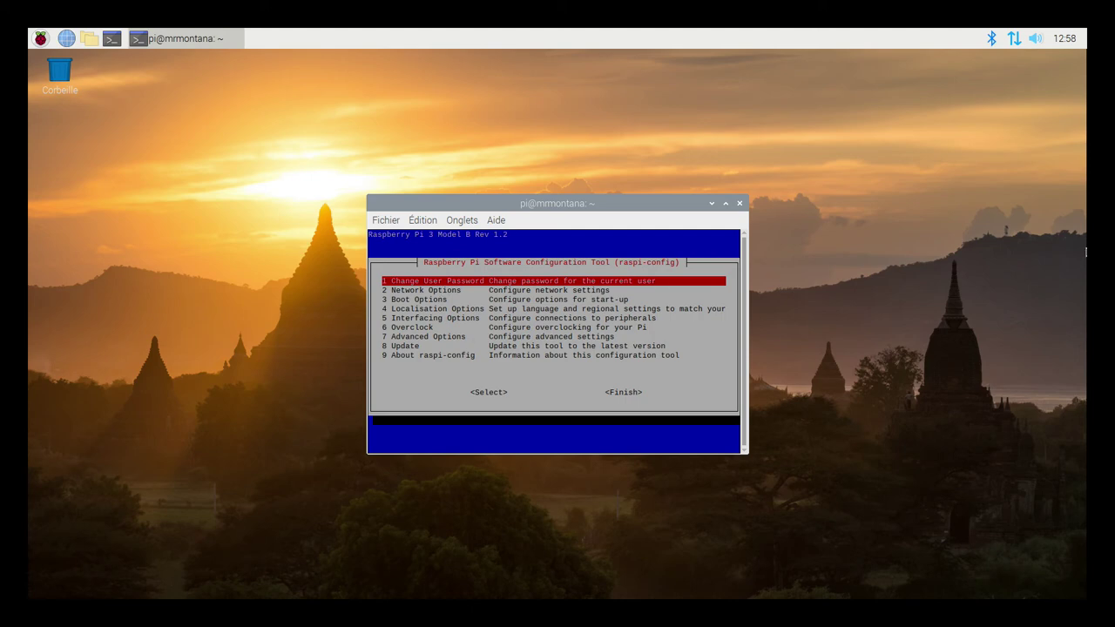
Change the current user's password in raspi-config, entering and retyping the new password.
key("Return")
key("Return")
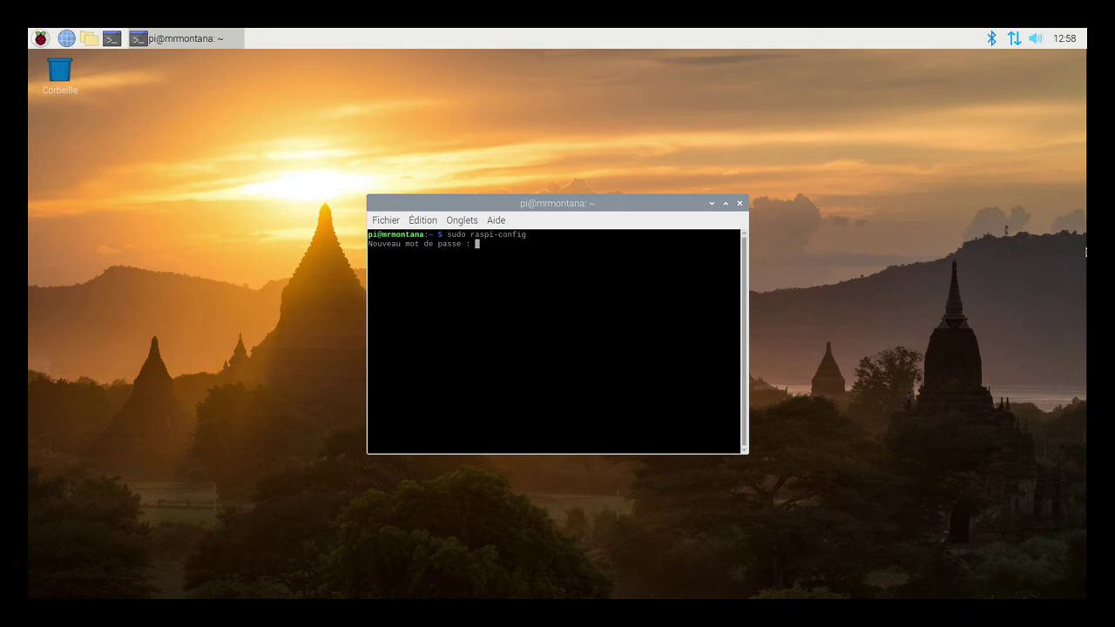
key("Return")
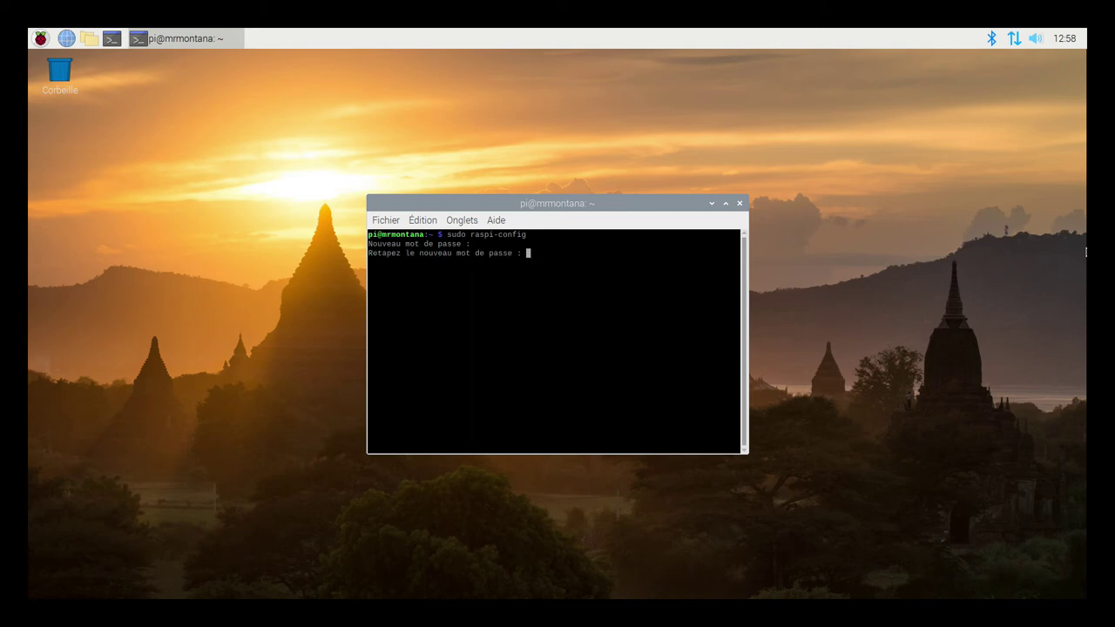
key("Return")
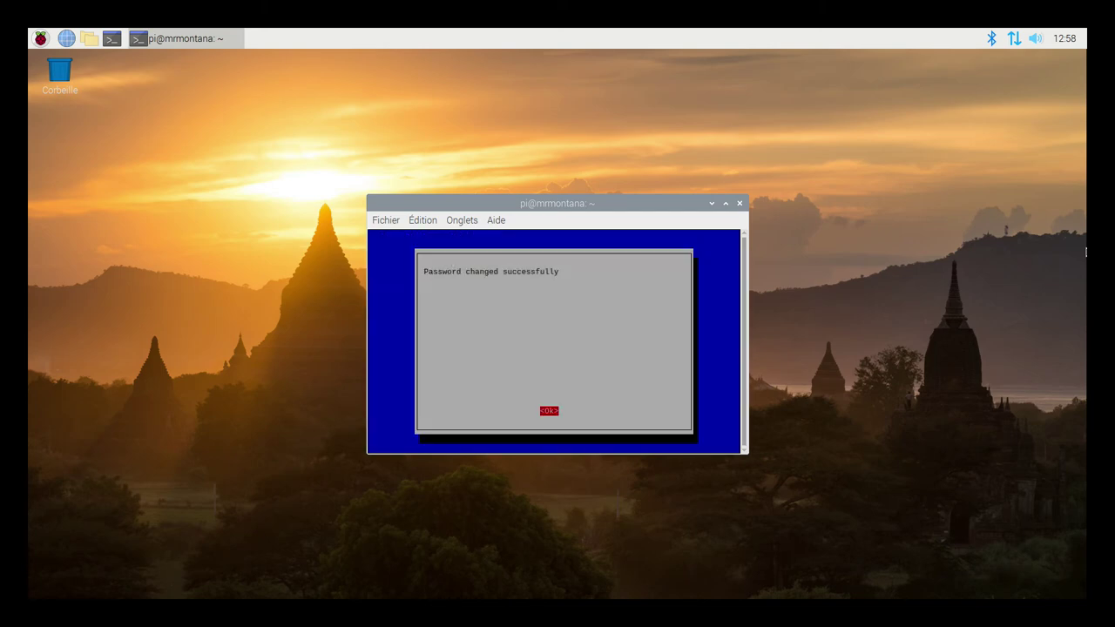
key("Return")
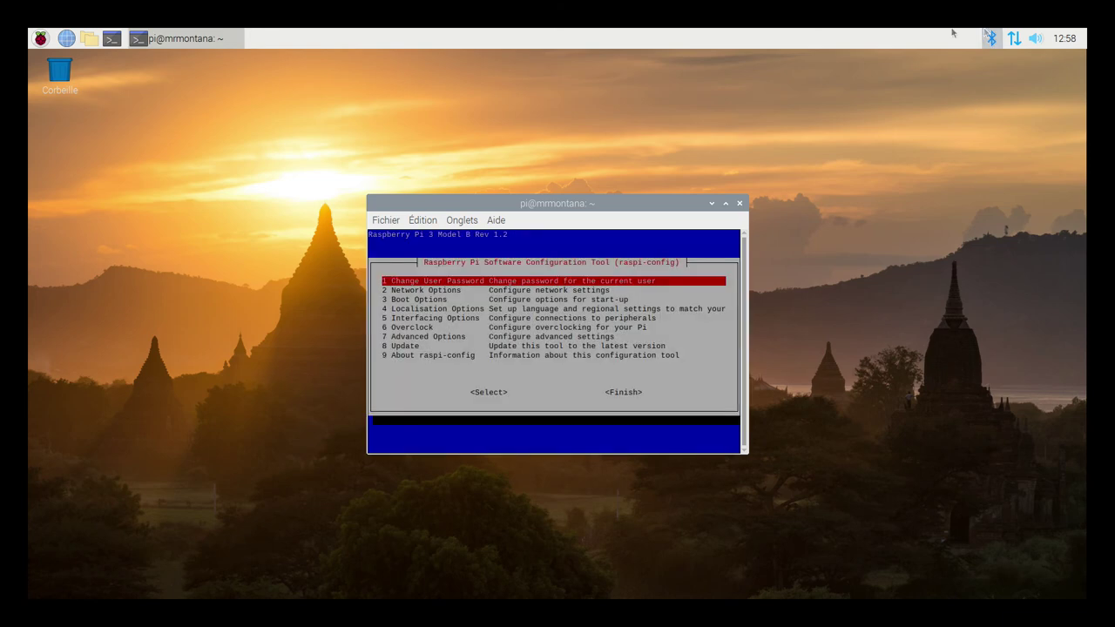
Maximize the terminal window and re-enter mrmontana as the Raspberry Pi's hostname in the network options.
left_click(726, 203)
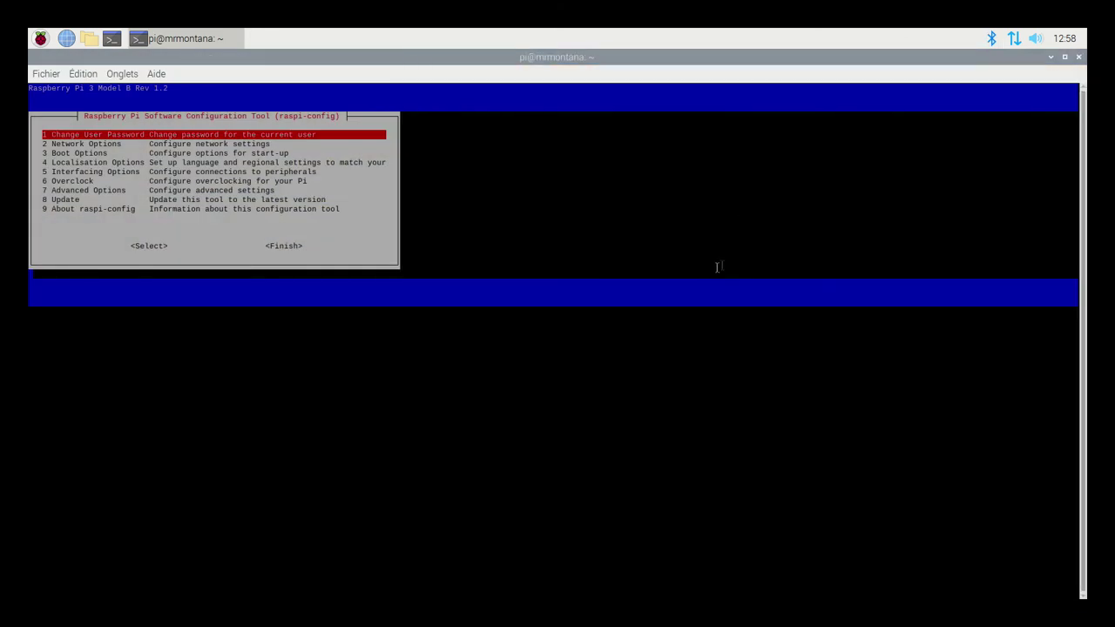
key("Down")
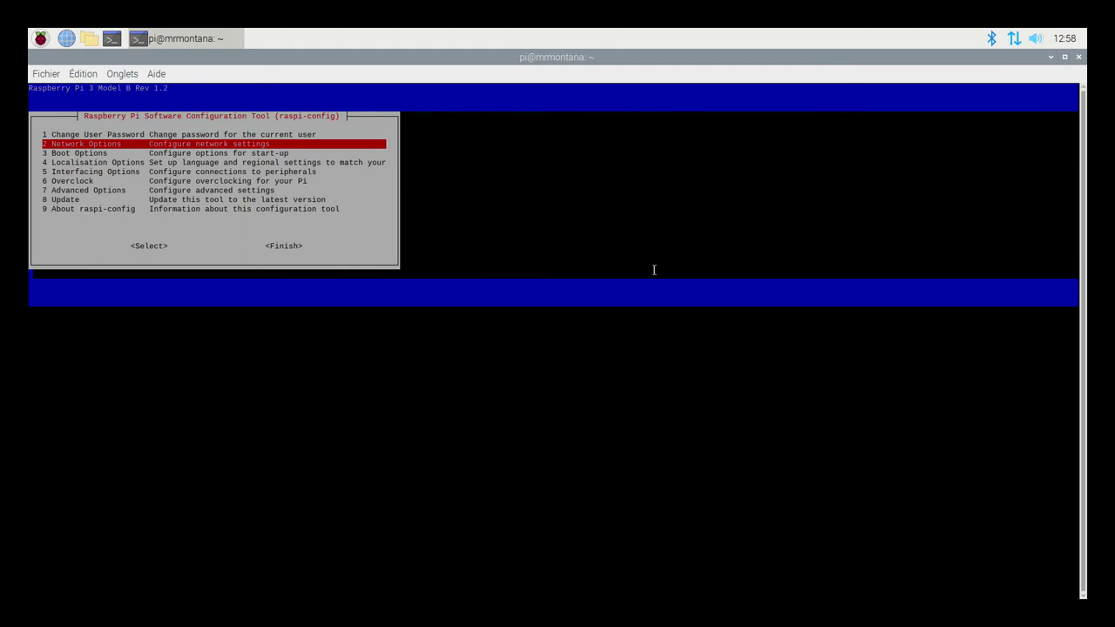
key("Return")
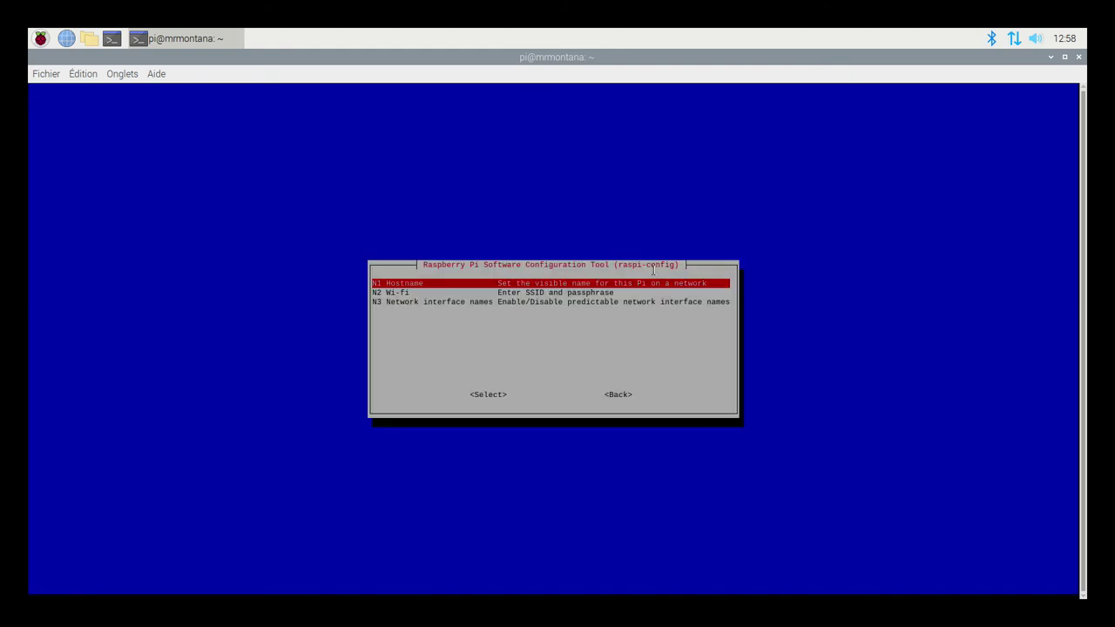
key("Return")
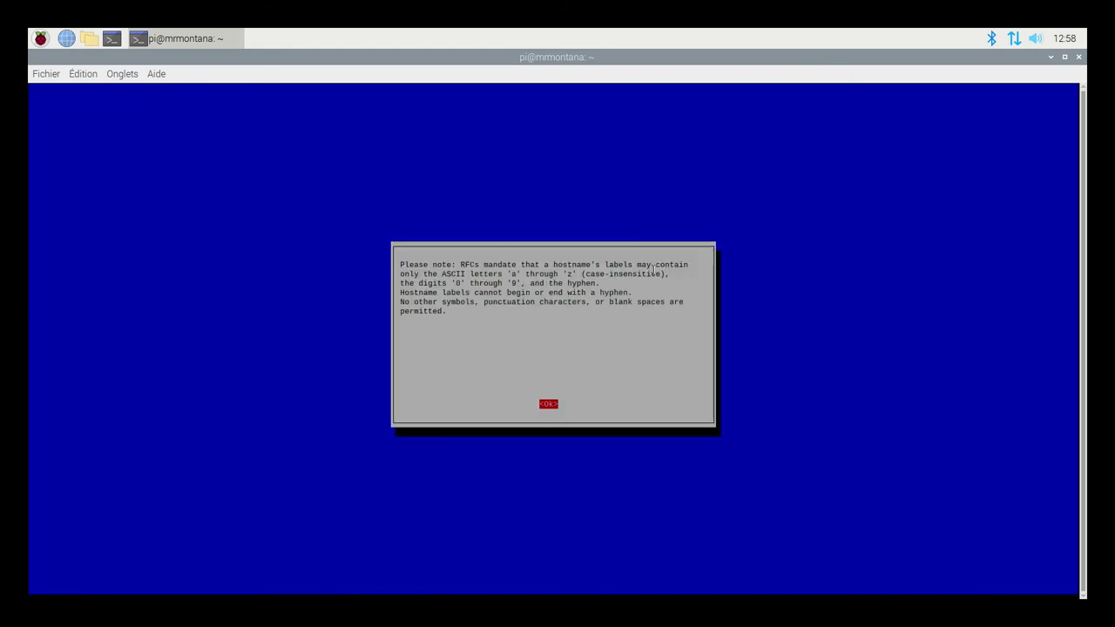
key("Return")
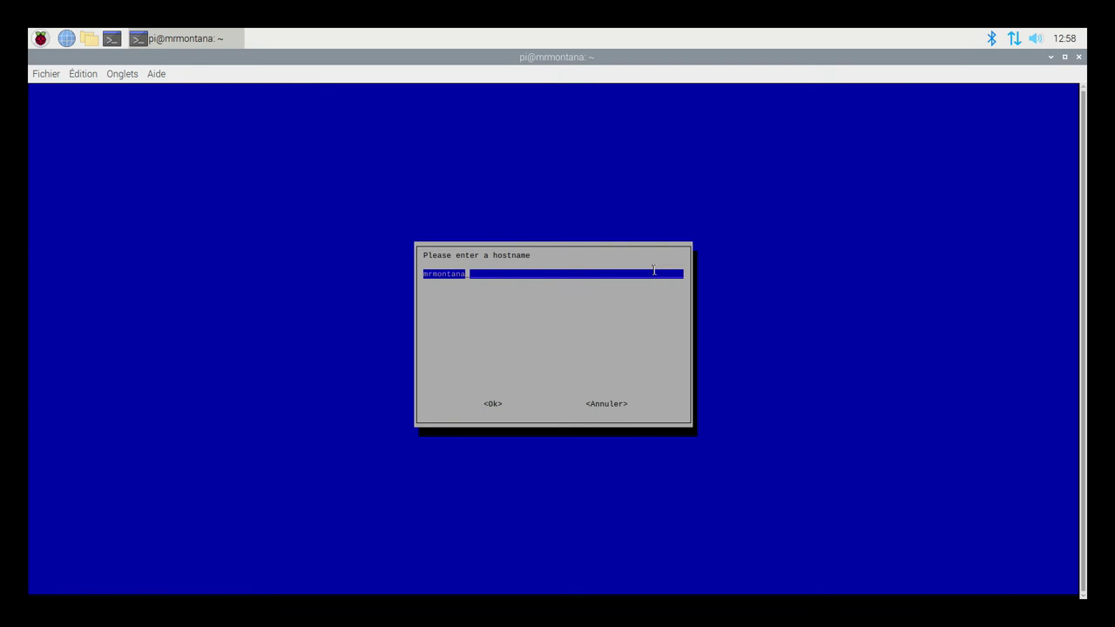
key("BackSpace")
key("BackSpace")
key("BackSpace")
key("BackSpace")
key("BackSpace")
key("BackSpace")
key("BackSpace")
key("BackSpace")
key("BackSpace")
type("mrmontana")
key("Return")
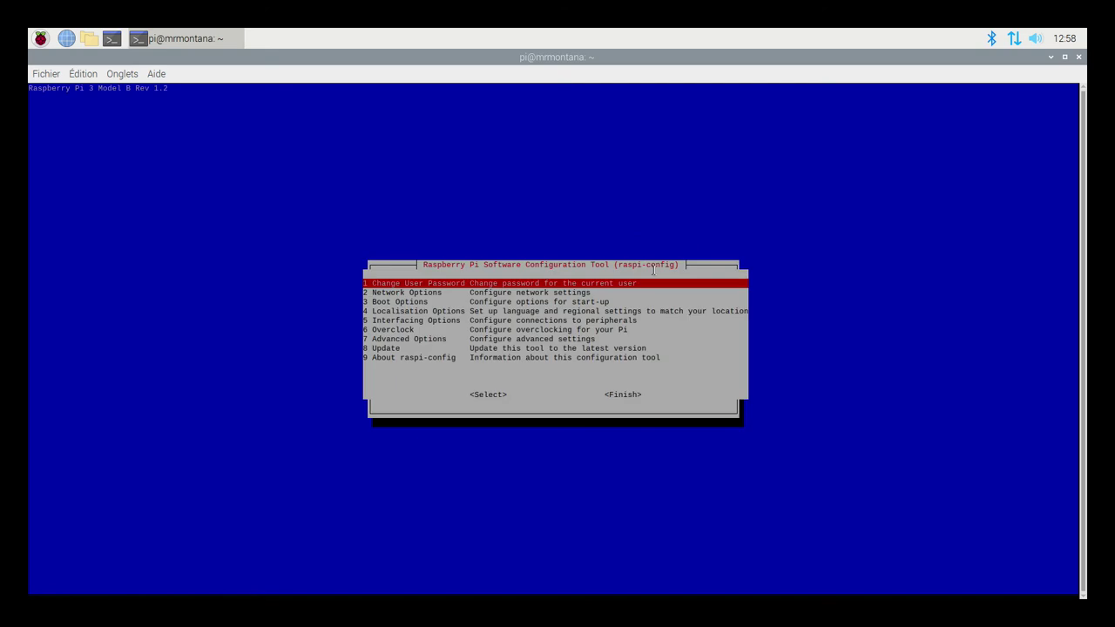